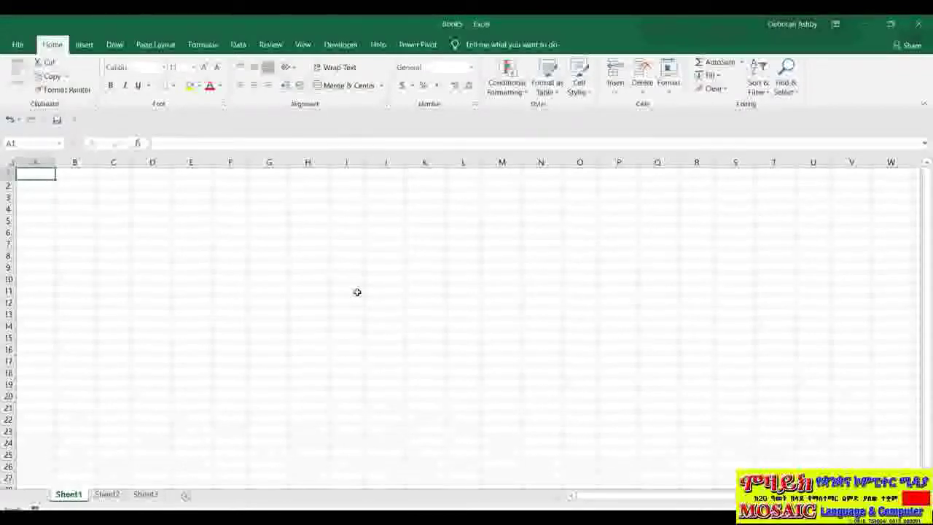
# Step: Create a table with headers over A1:H17 in the blank workbook, and close that workbook without keeping it
pyautogui.click(85, 45)
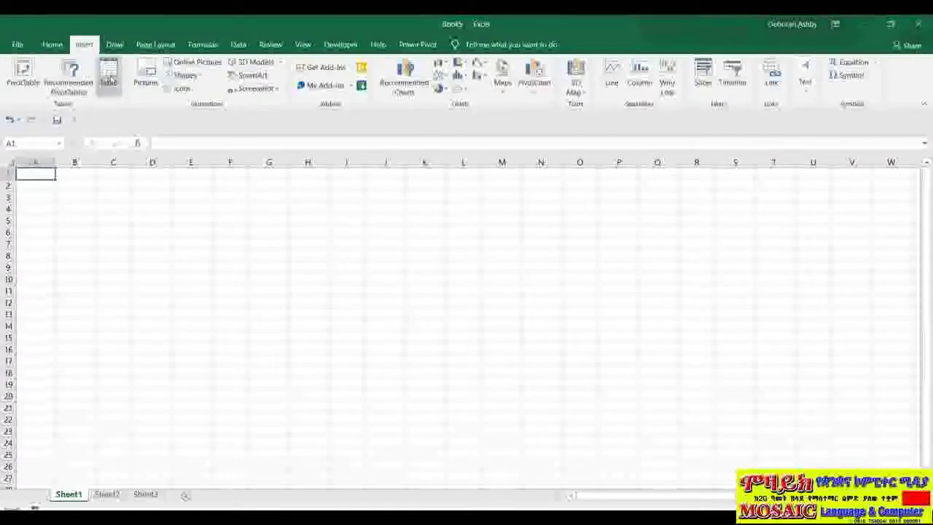
pyautogui.click(111, 79)
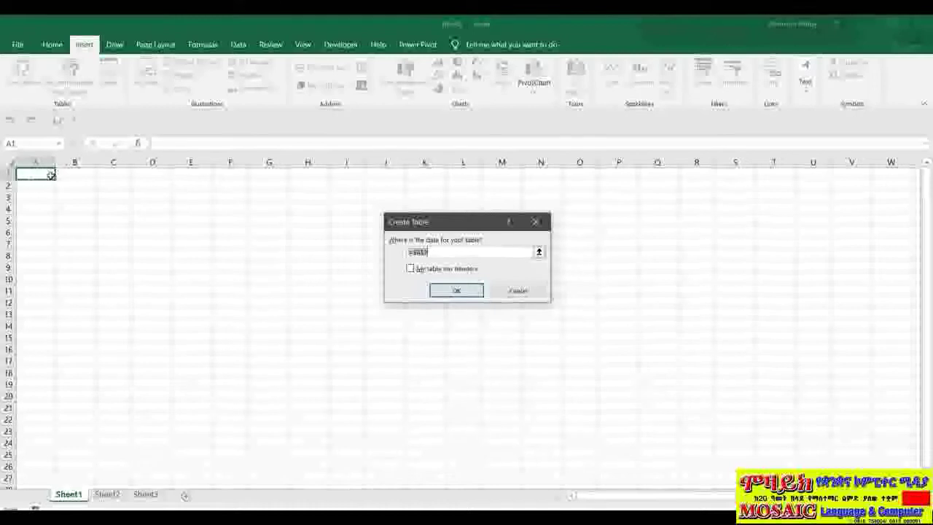
pyautogui.moveTo(42, 175); pyautogui.dragTo(315, 357)
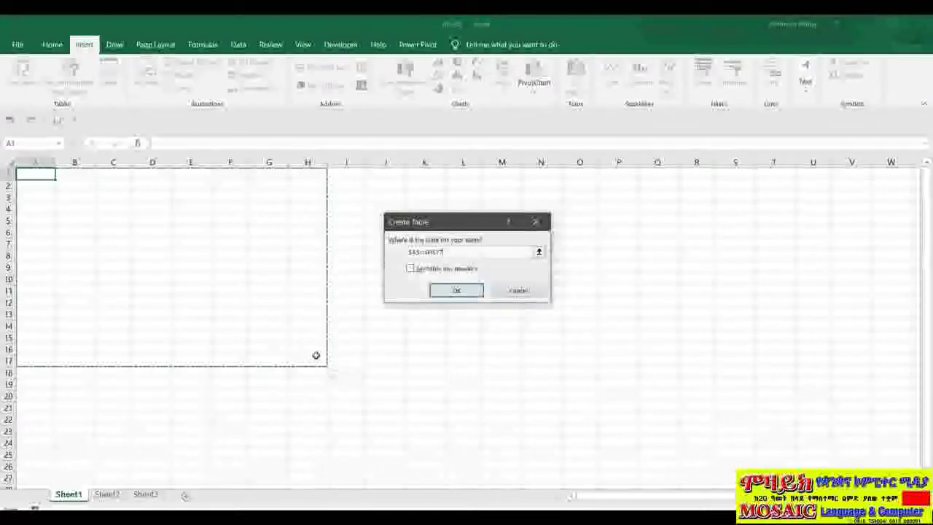
pyautogui.click(411, 269)
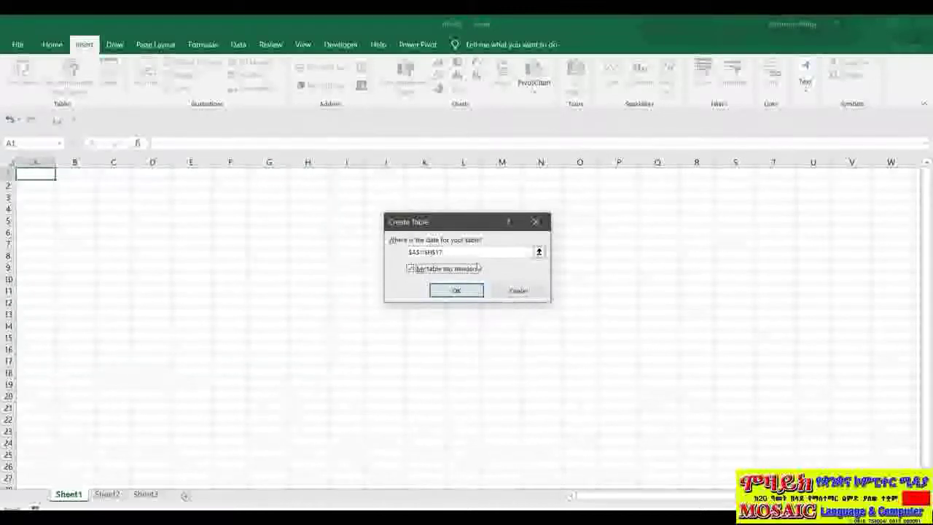
pyautogui.click(457, 290)
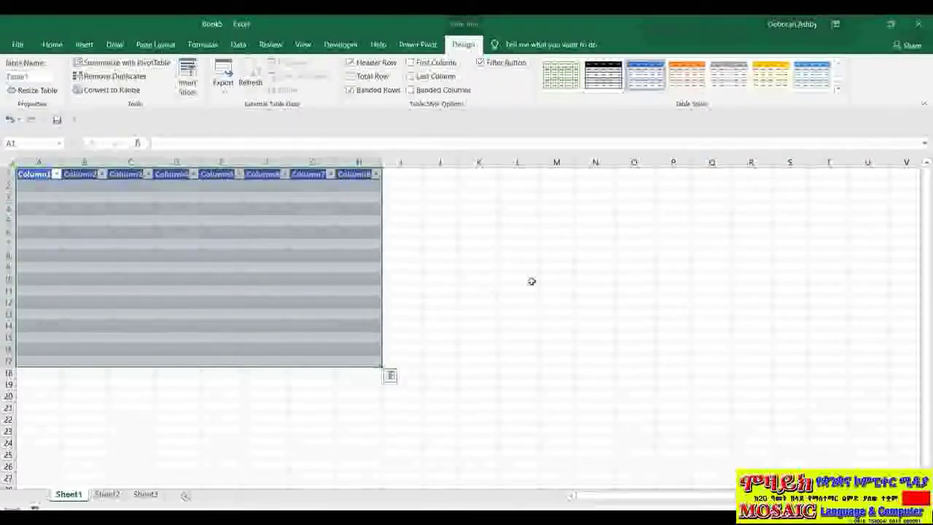
pyautogui.click(919, 25)
pyautogui.click(471, 295)
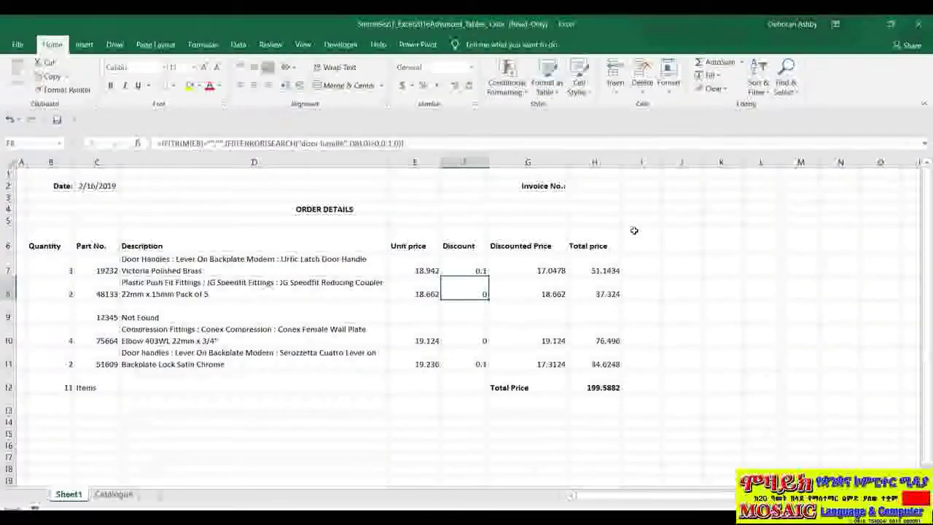
# Step: Convert the order details range B6:H11 into a table with headers
pyautogui.press('Left')
pyautogui.press('Left')
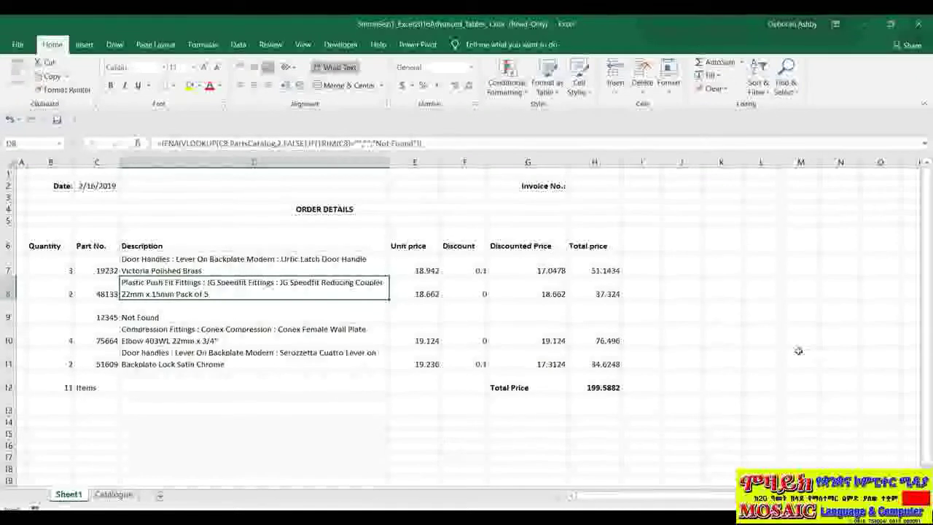
pyautogui.click(85, 45)
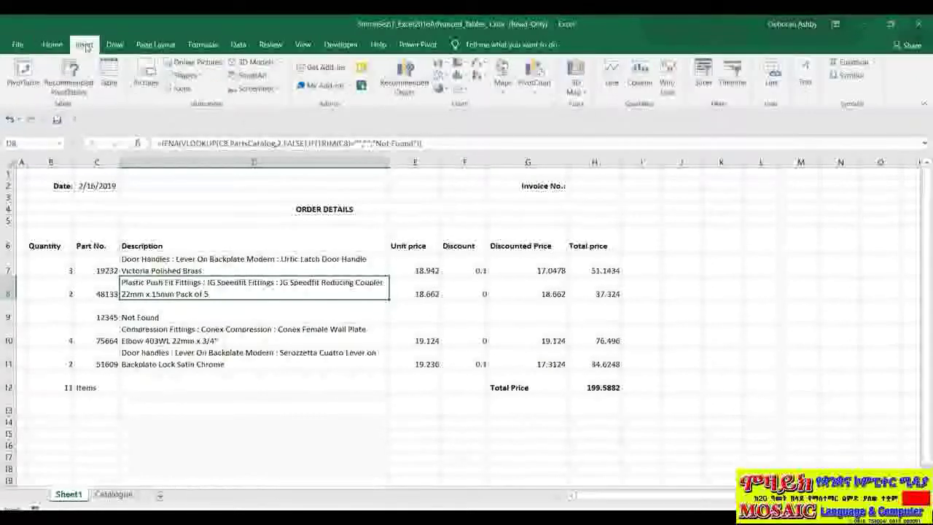
pyautogui.click(107, 73)
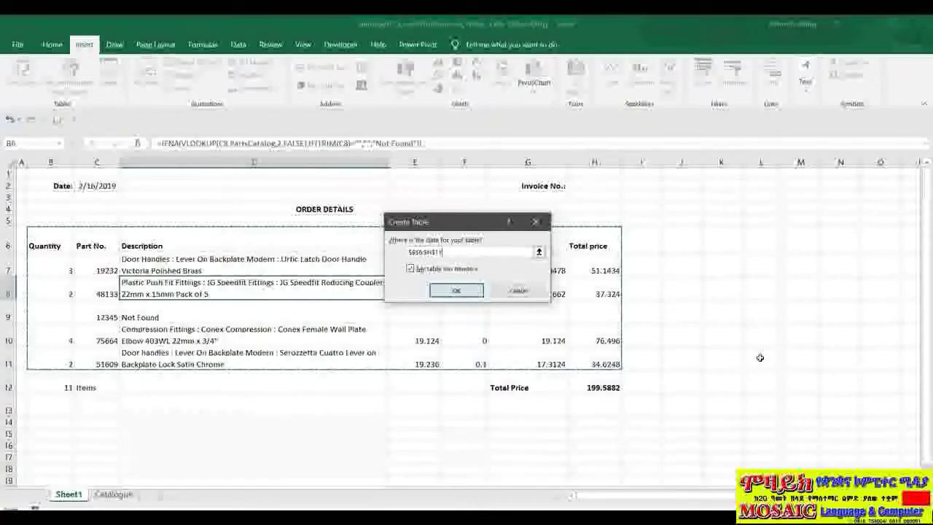
pyautogui.click(456, 291)
pyautogui.click(693, 290)
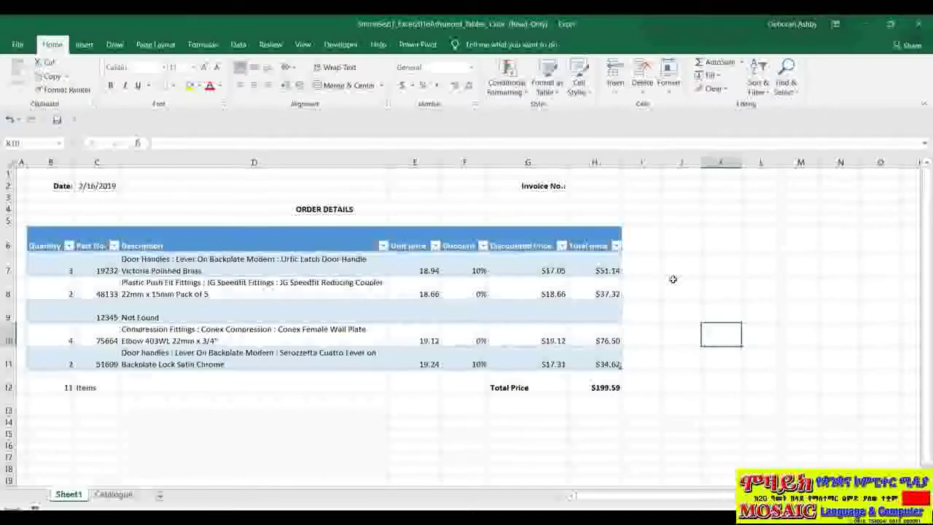
# Step: Filter the order table's Discount column to show only the 10% rows
pyautogui.click(483, 247)
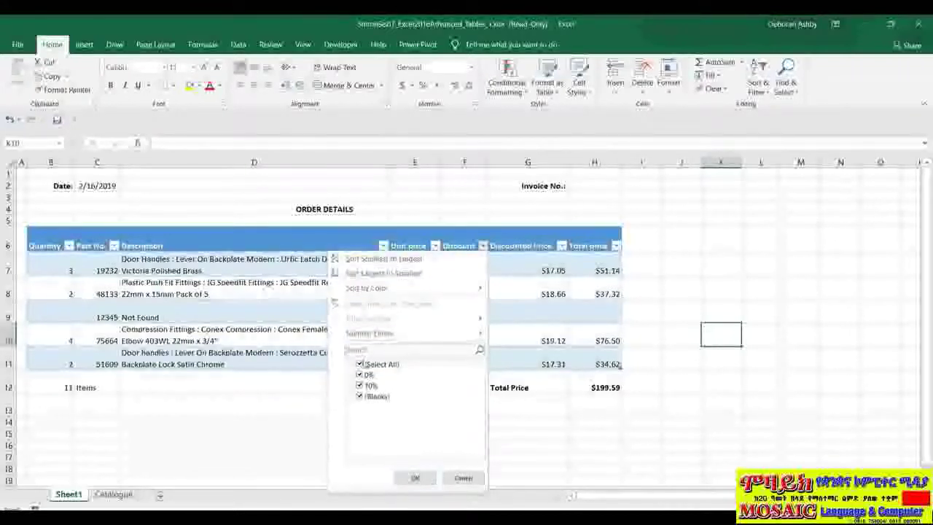
pyautogui.click(361, 364)
pyautogui.click(361, 385)
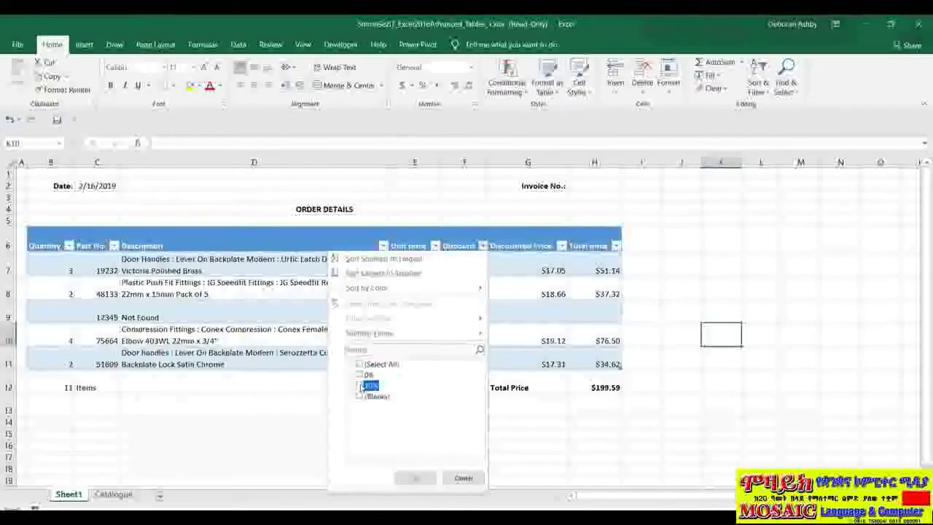
pyautogui.click(415, 477)
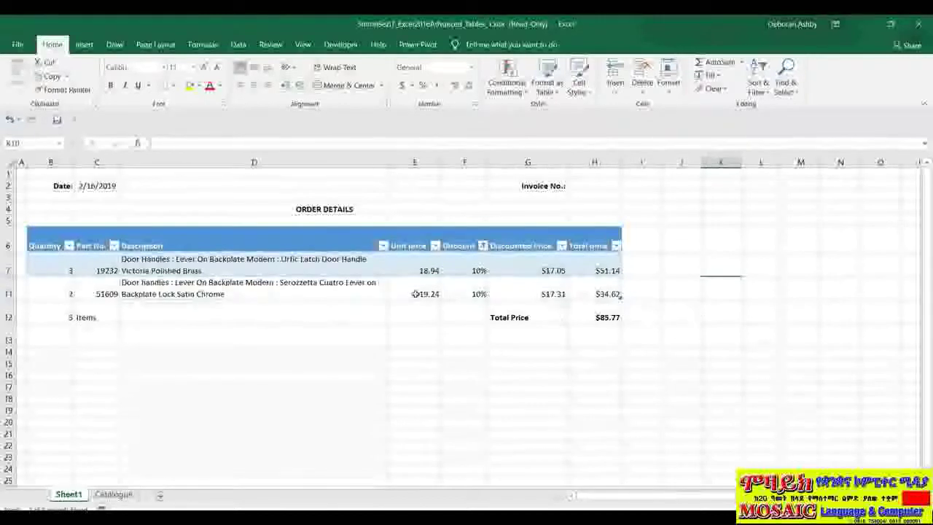
# Step: Rename the order details table as OrderDetailsTable
pyautogui.click(321, 290)
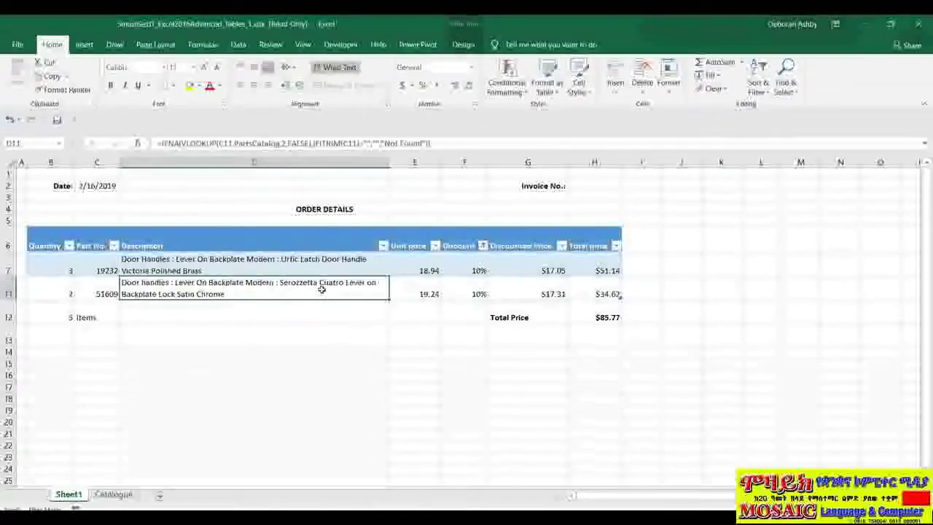
pyautogui.click(464, 45)
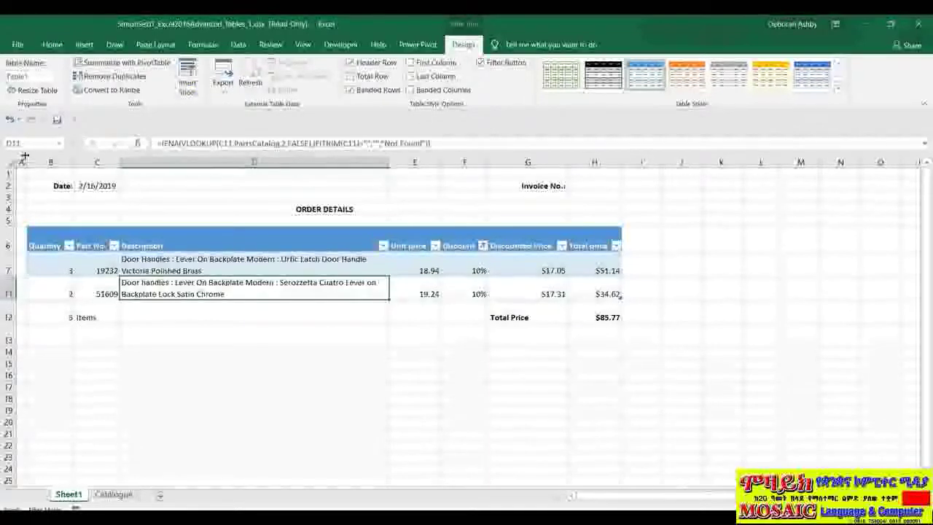
pyautogui.click(29, 78)
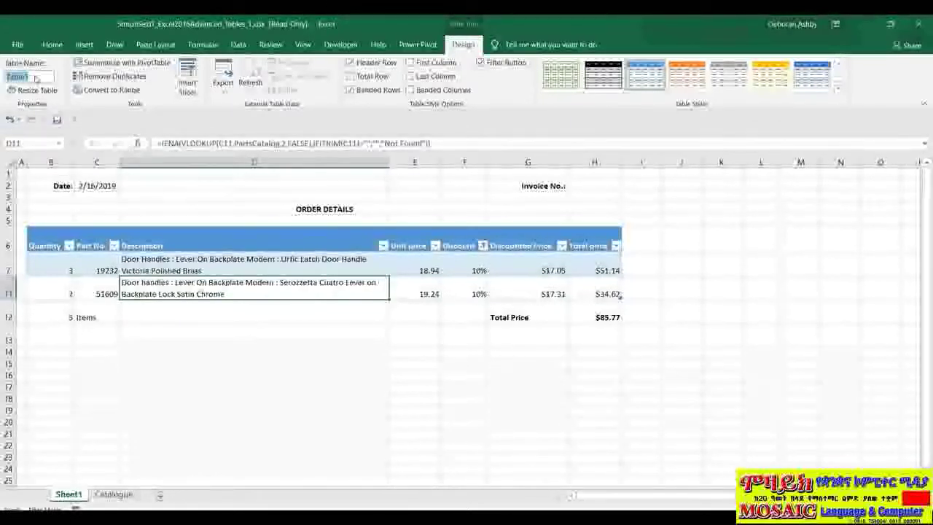
pyautogui.write('Orders')
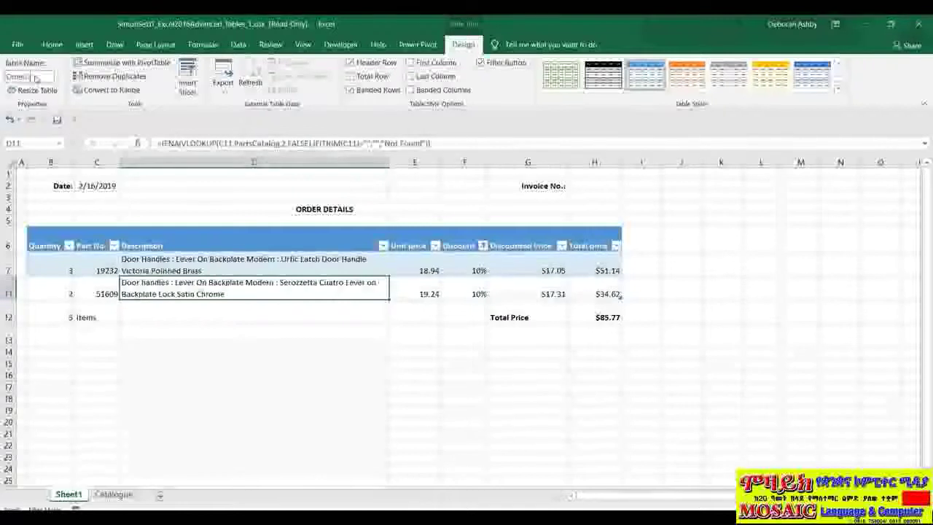
pyautogui.write('Det')
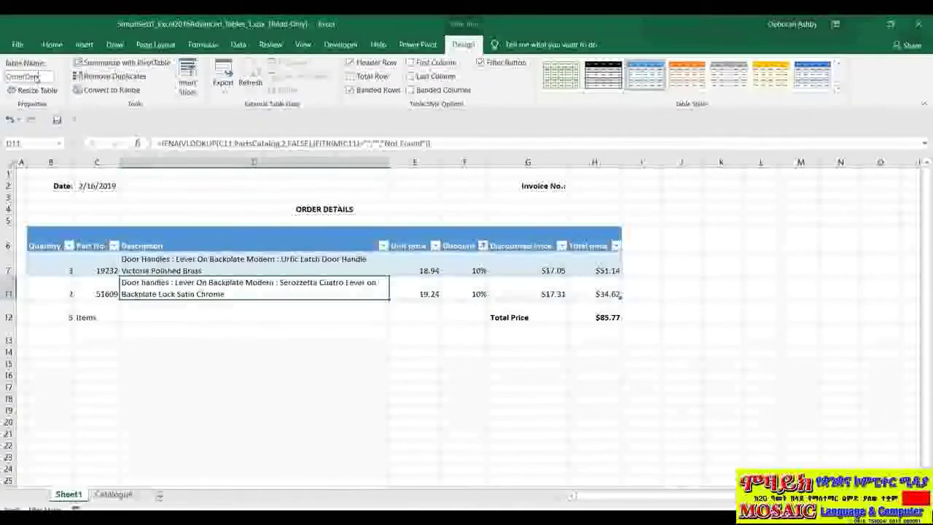
pyautogui.write('ails')
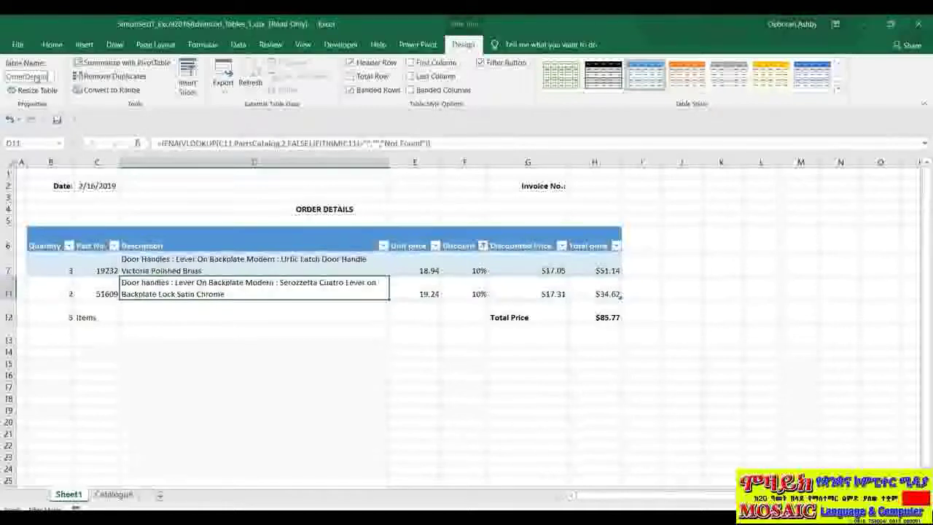
pyautogui.write('Table')
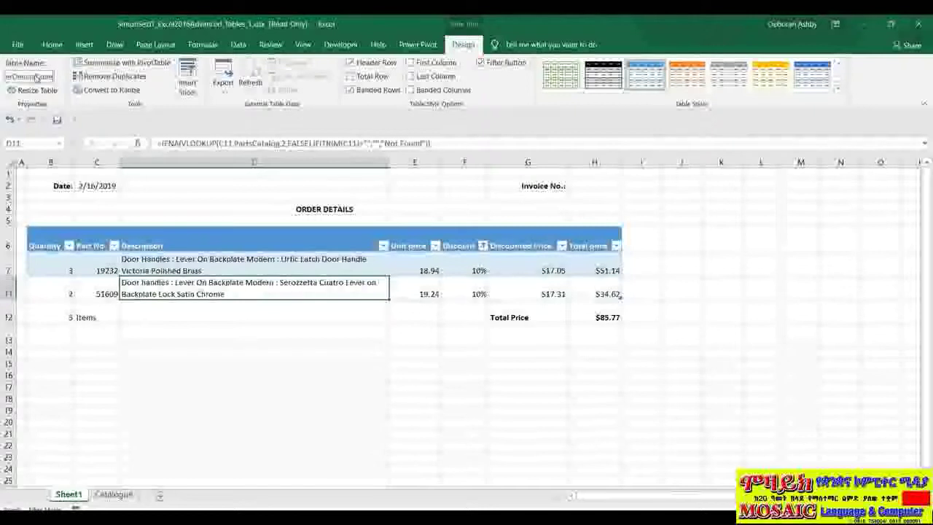
pyautogui.press('Return')
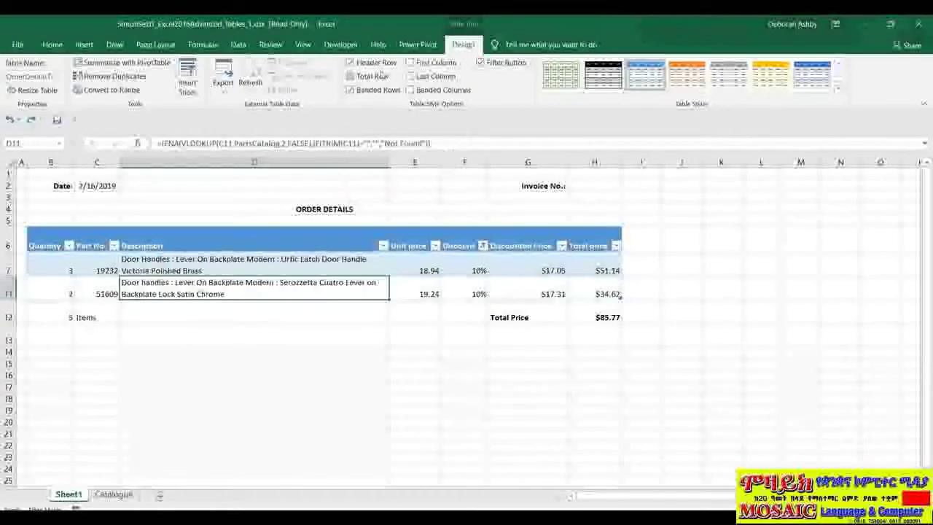
# Step: Switch the table's header row off and back on, and try banded columns before turning them off again
pyautogui.click(350, 63)
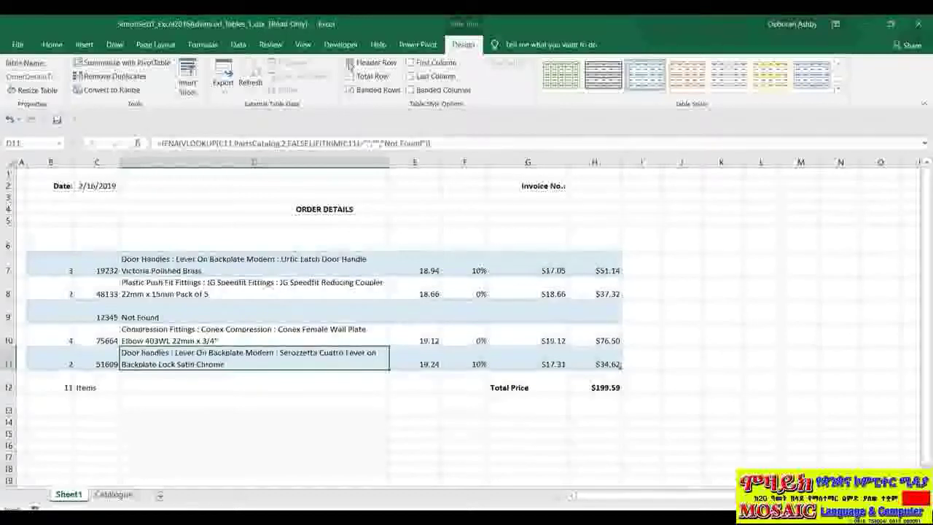
pyautogui.click(350, 63)
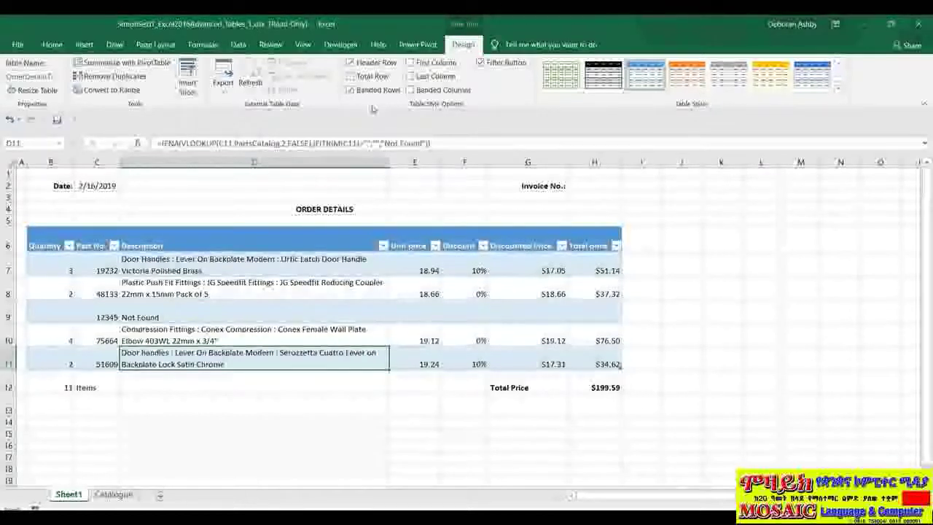
pyautogui.click(411, 91)
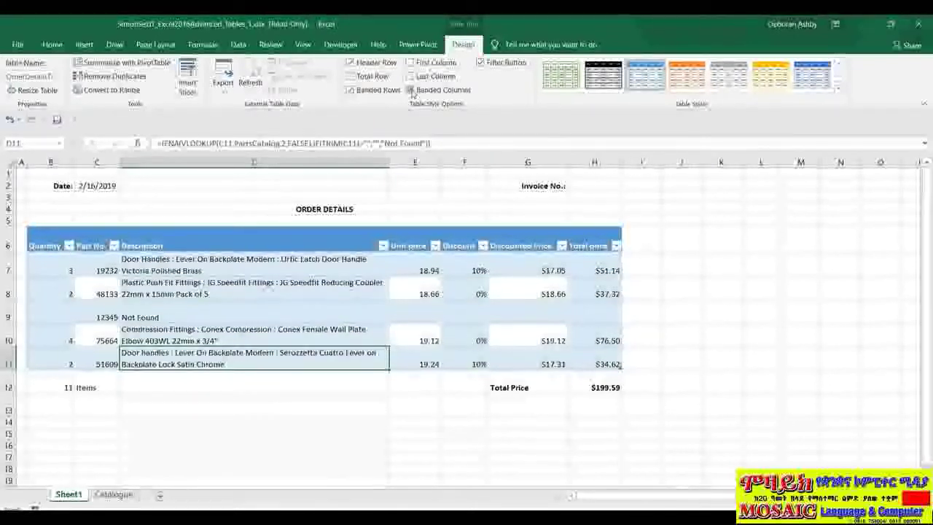
pyautogui.click(411, 90)
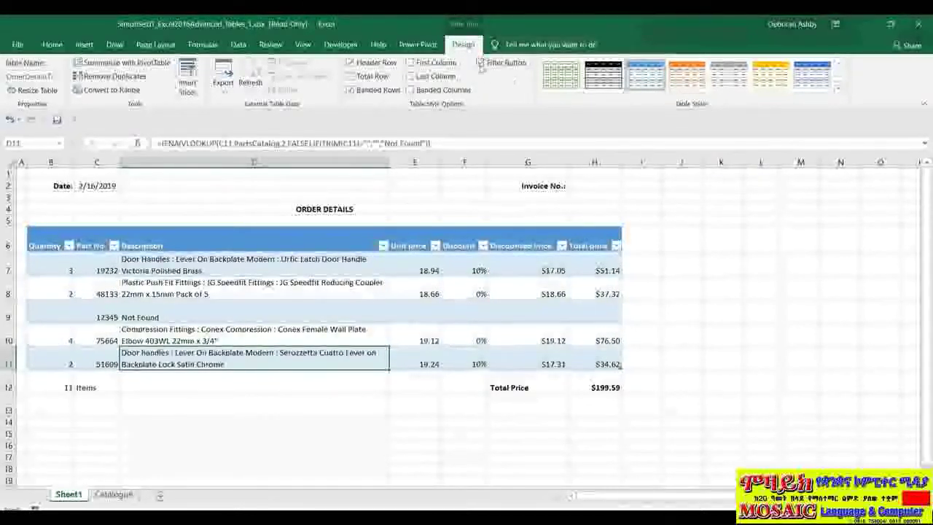
# Step: Hide the filter buttons in the table's header row and add a total row to the table
pyautogui.click(509, 67)
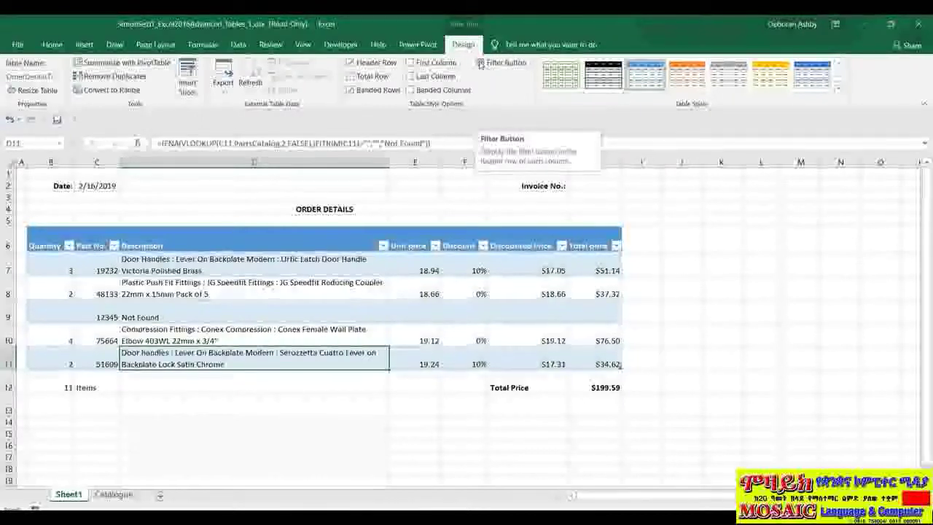
pyautogui.click(480, 63)
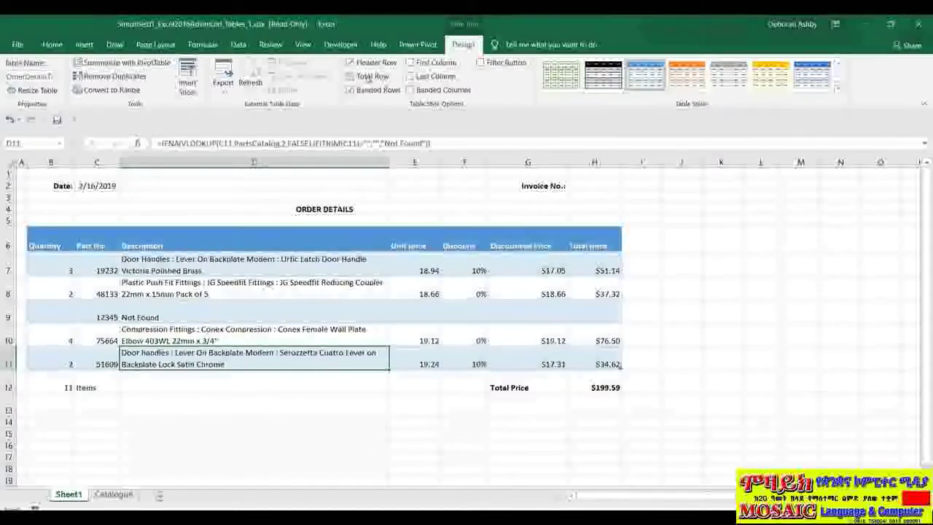
pyautogui.click(351, 76)
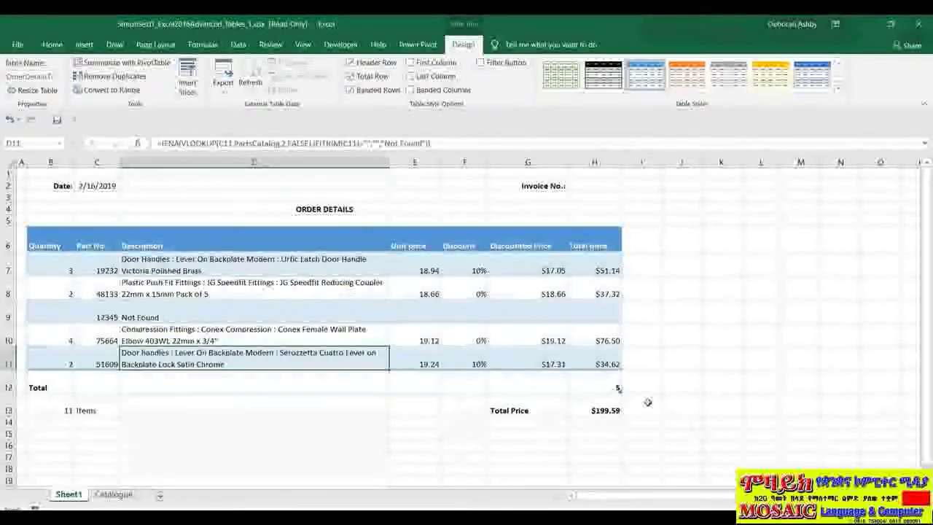
# Step: Set the total row to calculate the Sum of the Total price column and of the Quantity column
pyautogui.click(593, 382)
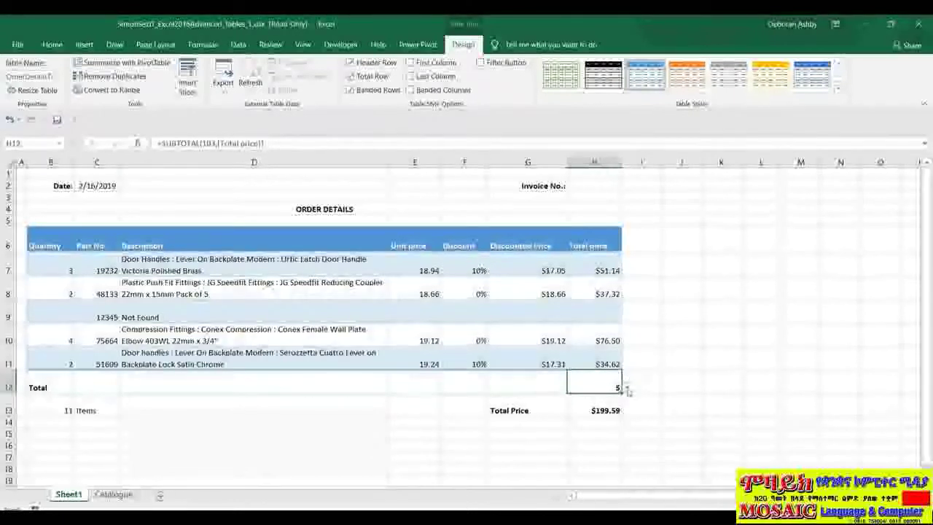
pyautogui.click(627, 390)
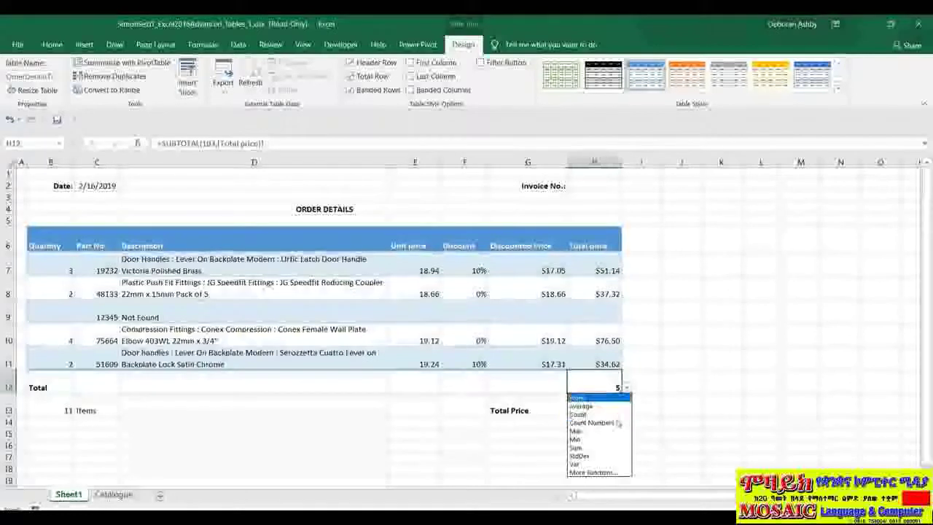
pyautogui.click(602, 447)
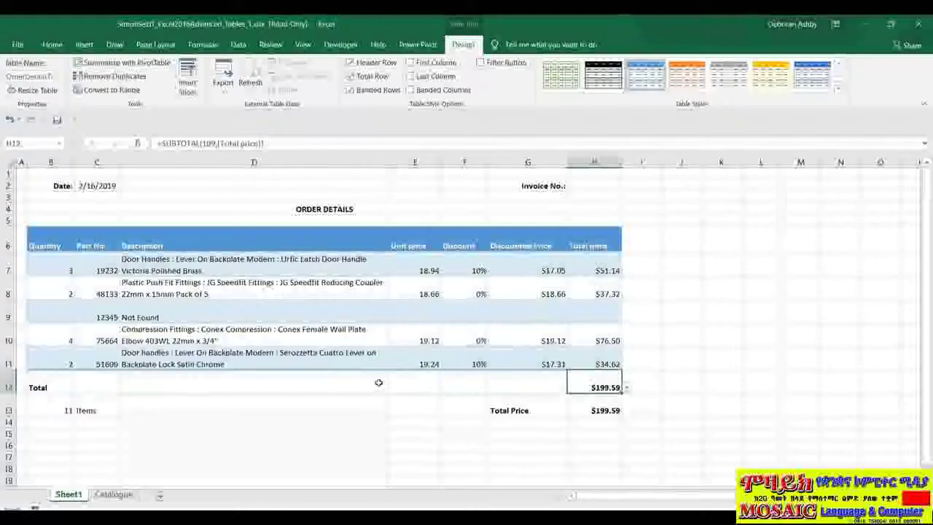
pyautogui.click(56, 380)
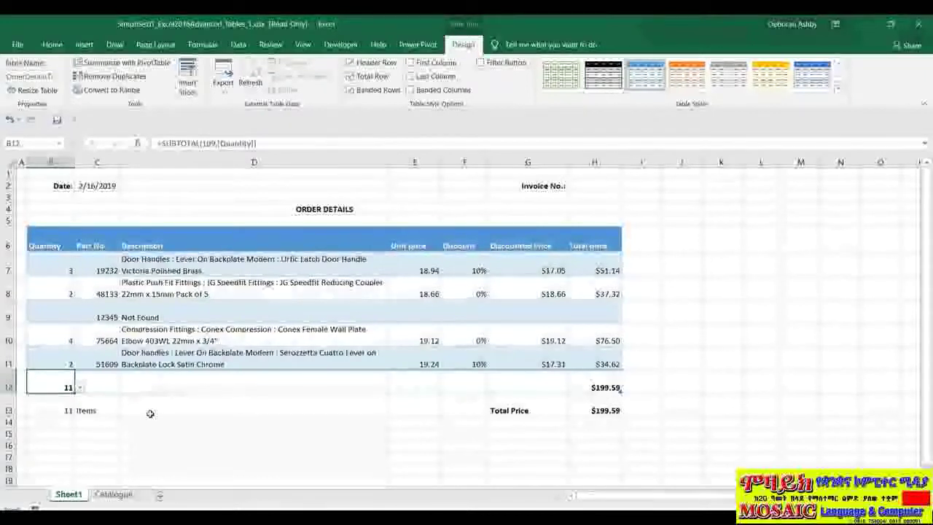
# Step: Delete the old manual totals in row 13 below the table
pyautogui.click(7, 411)
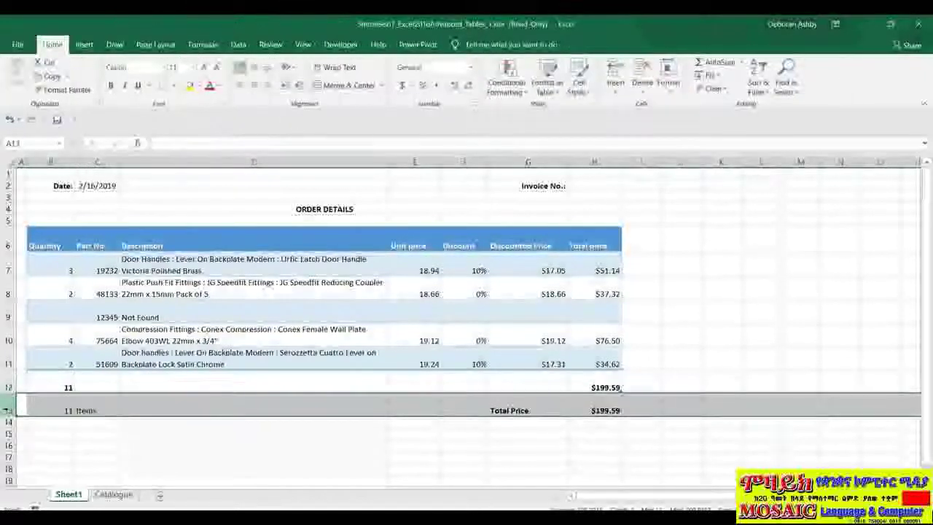
pyautogui.rightClick(7, 410)
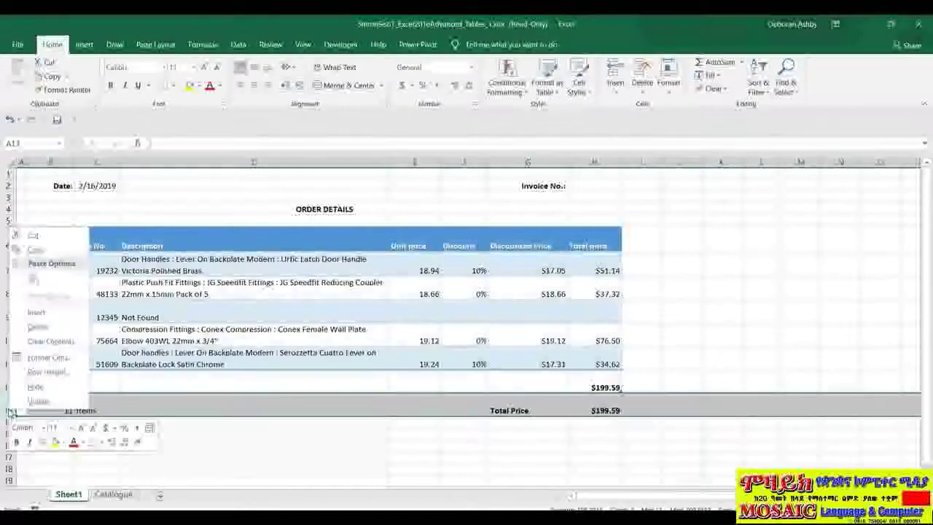
pyautogui.click(38, 327)
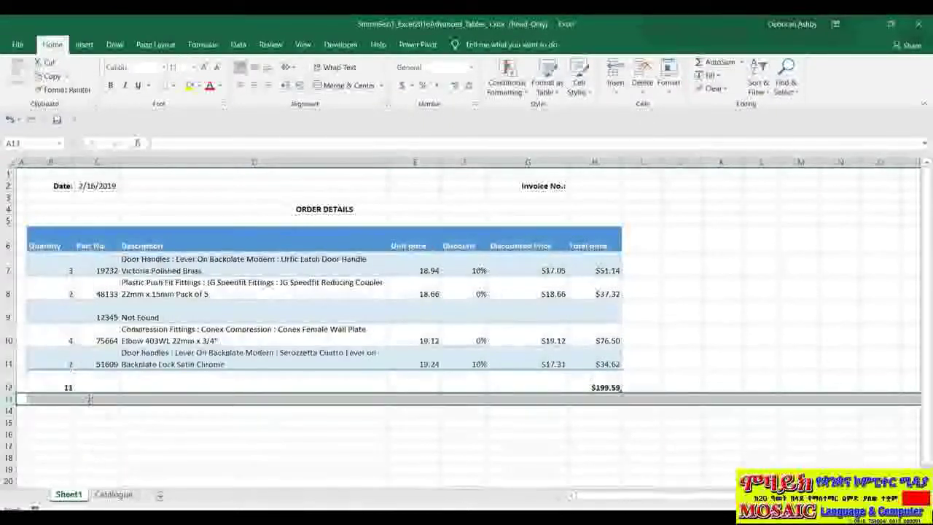
# Step: Apply the blue Medium table style with solid header and total rows to the order details table
pyautogui.click(255, 382)
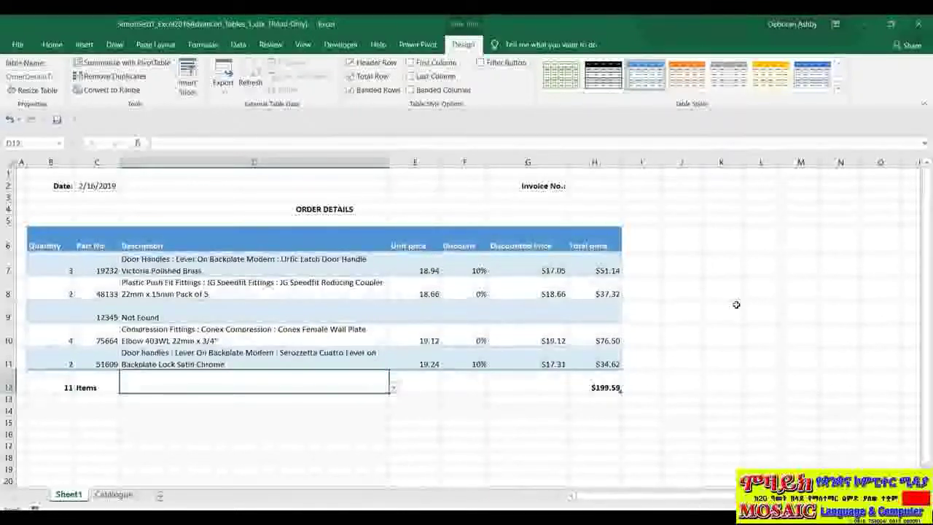
pyautogui.click(839, 88)
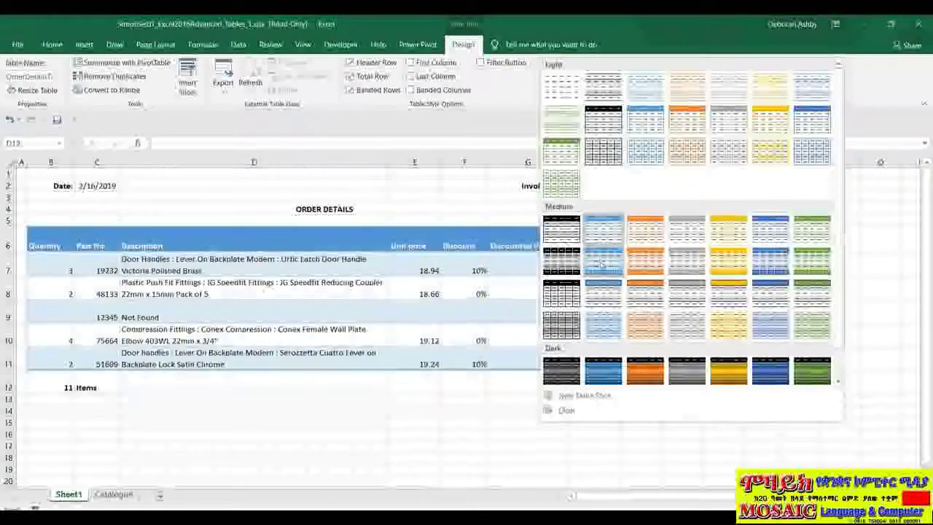
pyautogui.click(602, 265)
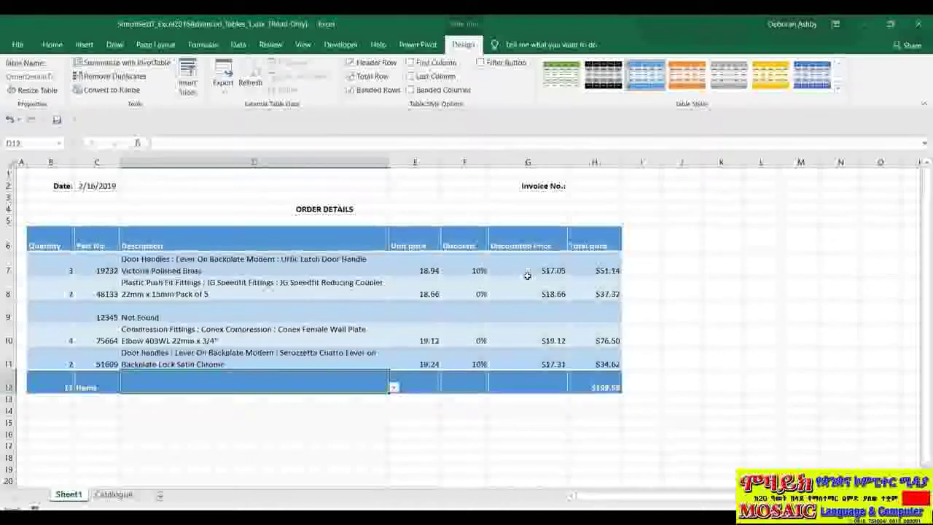
pyautogui.click(386, 334)
pyautogui.scroll(-3, 391, 326)
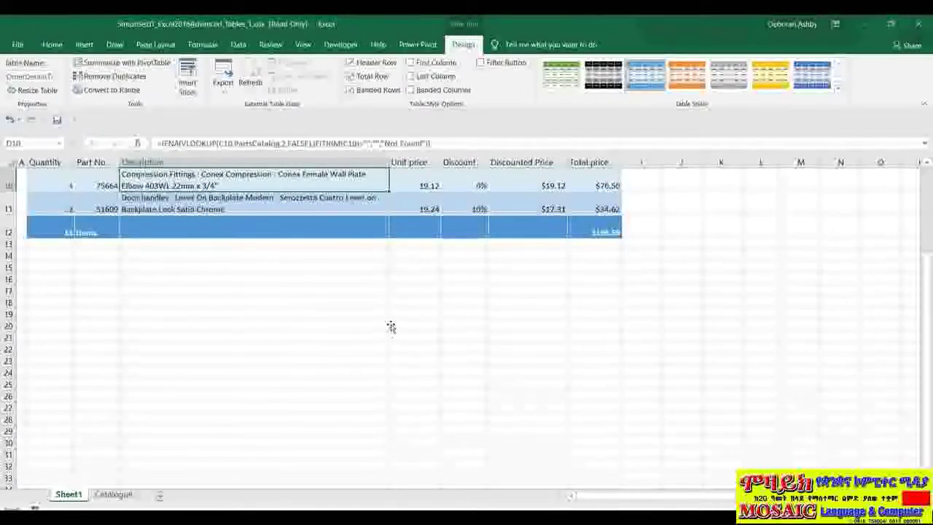
pyautogui.scroll(3, 391, 326)
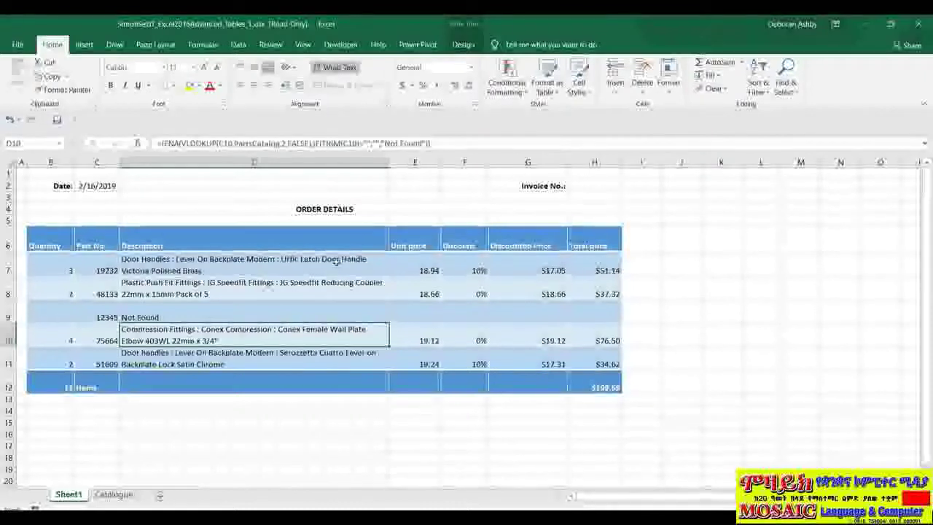
# Step: Convert the parts list on the Catalogue sheet into a table, using its first row as headers
pyautogui.click(118, 496)
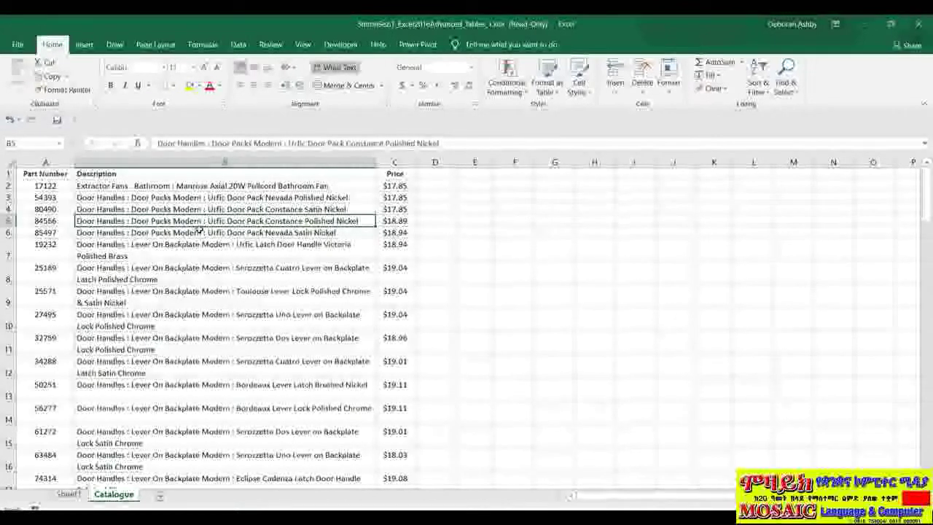
pyautogui.click(90, 46)
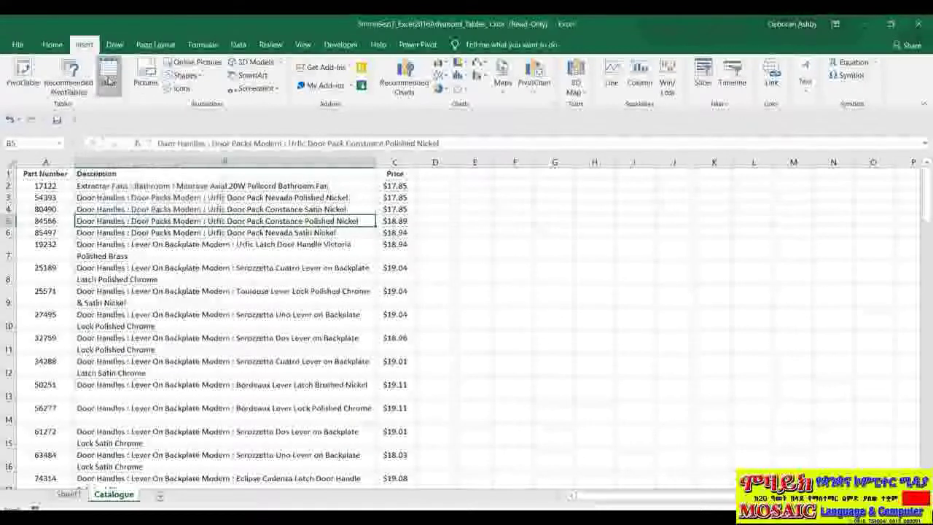
pyautogui.click(109, 75)
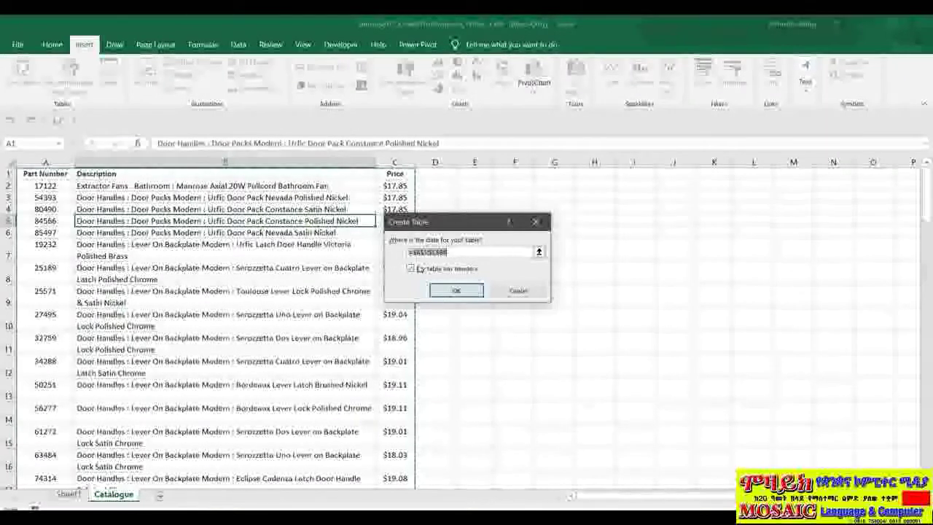
pyautogui.click(458, 292)
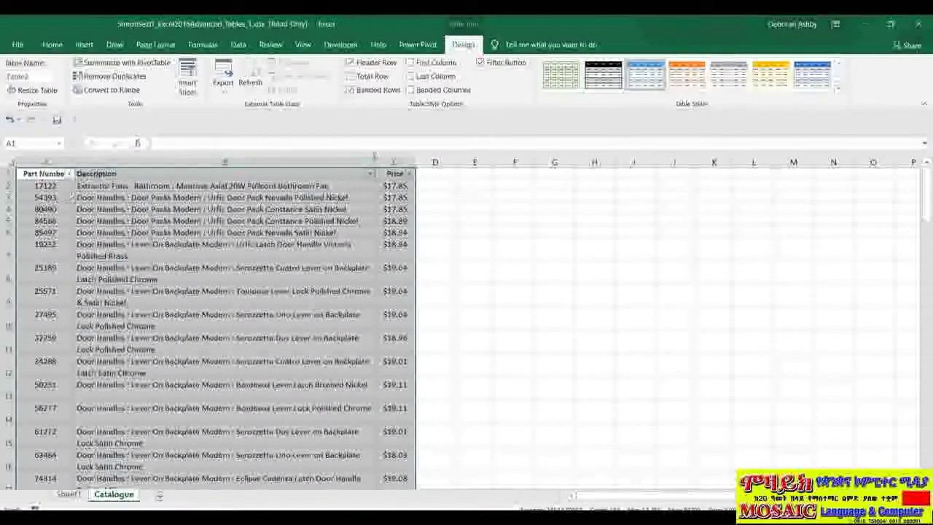
# Step: Name the new catalogue table PartsCatalogue
pyautogui.click(36, 76)
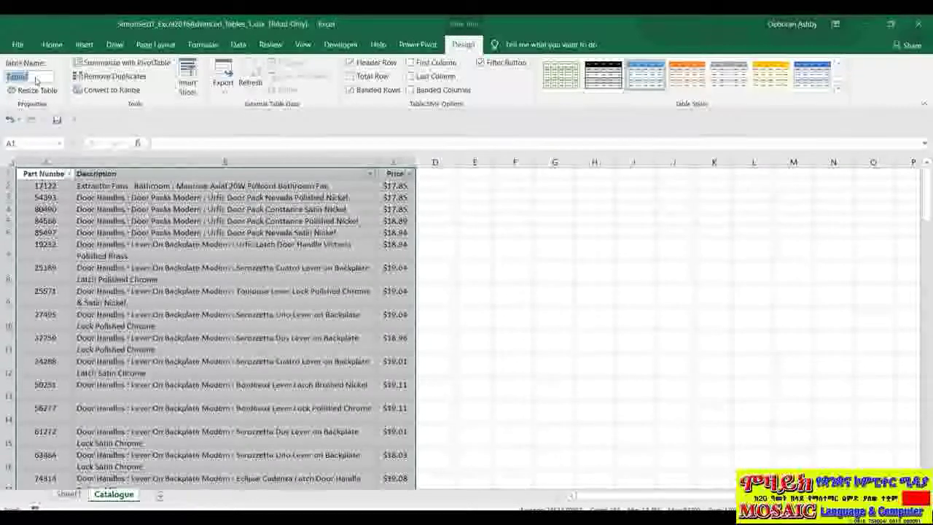
pyautogui.write('PartsCat')
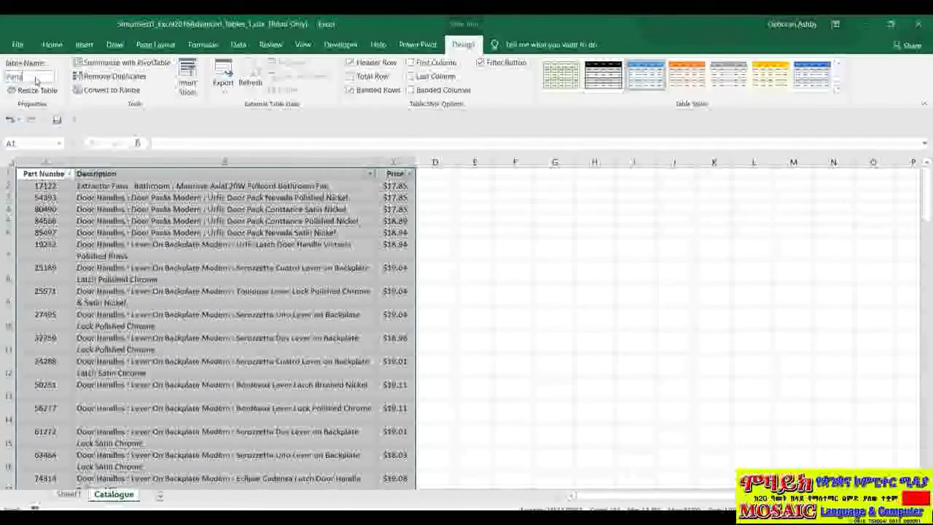
pyautogui.write('alogue')
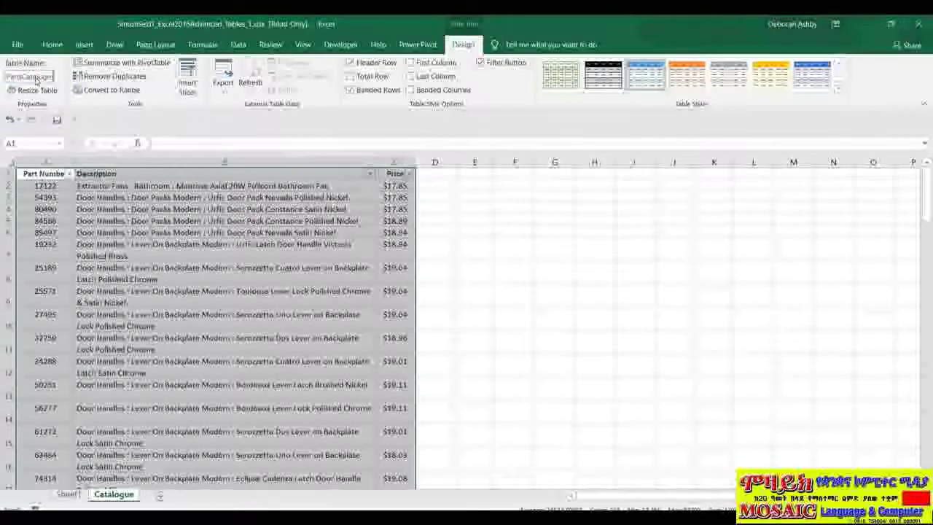
pyautogui.click(183, 250)
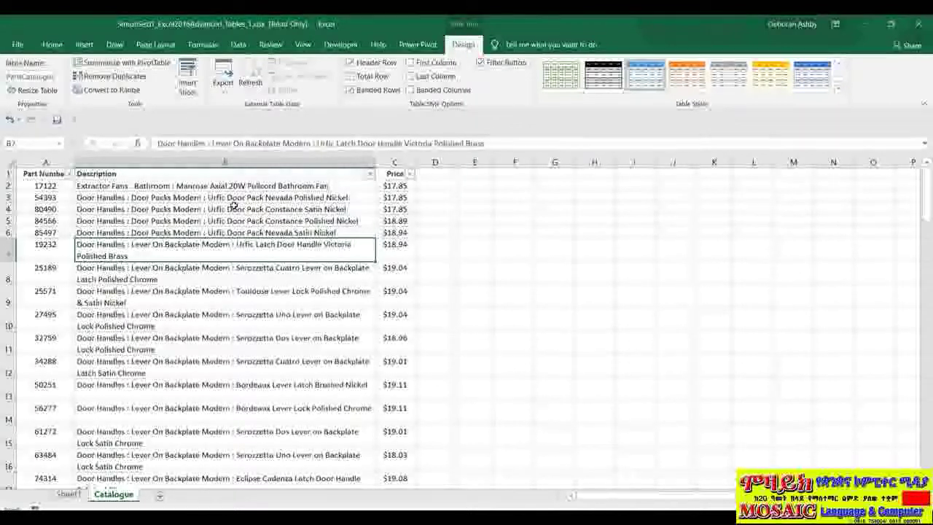
# Step: Filter the catalogue table to show only rows with a Price greater than 20.00
pyautogui.click(412, 175)
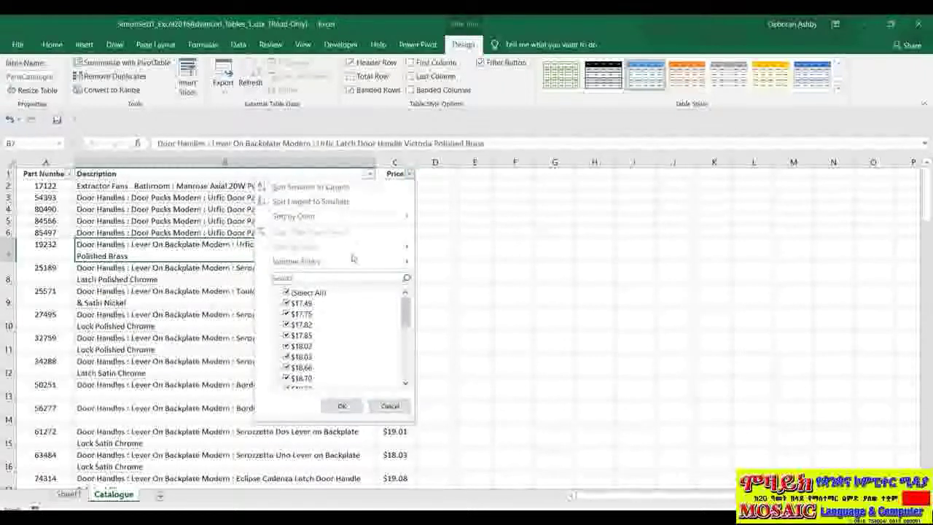
pyautogui.moveTo(351, 271)
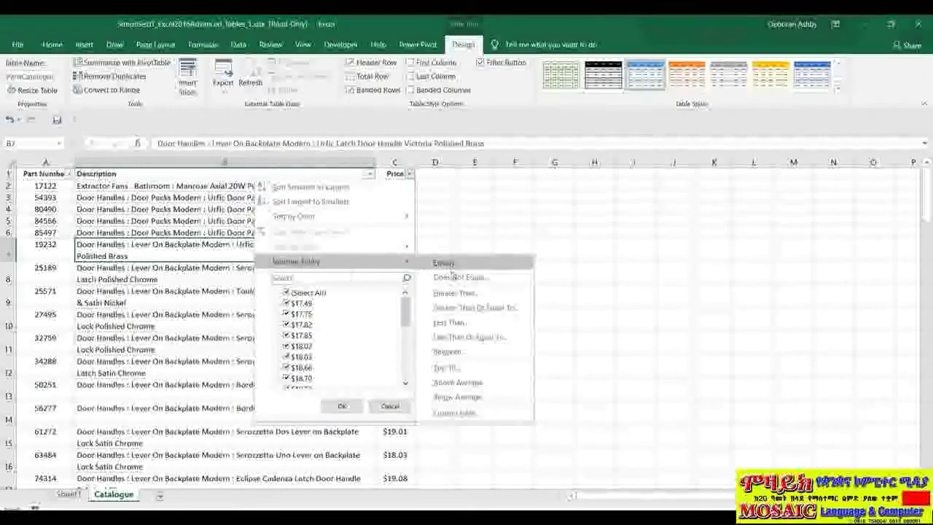
pyautogui.click(455, 293)
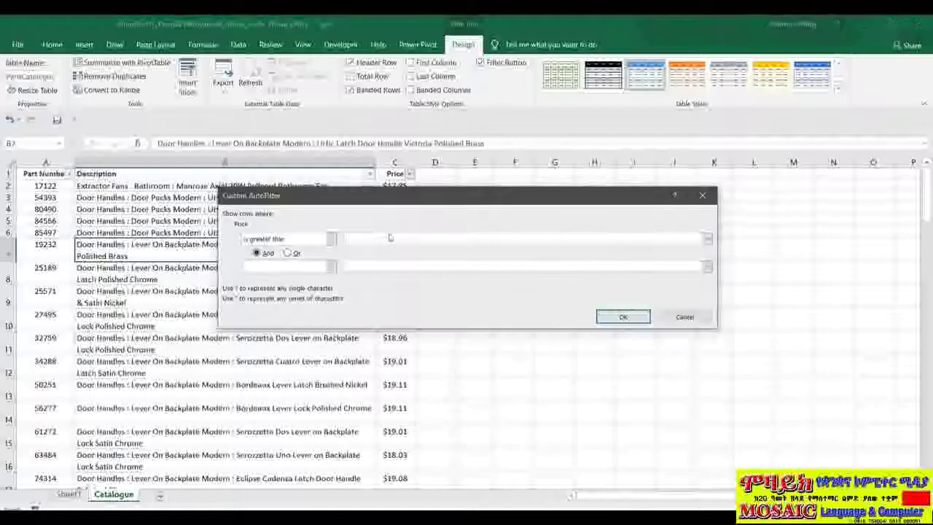
pyautogui.write('2')
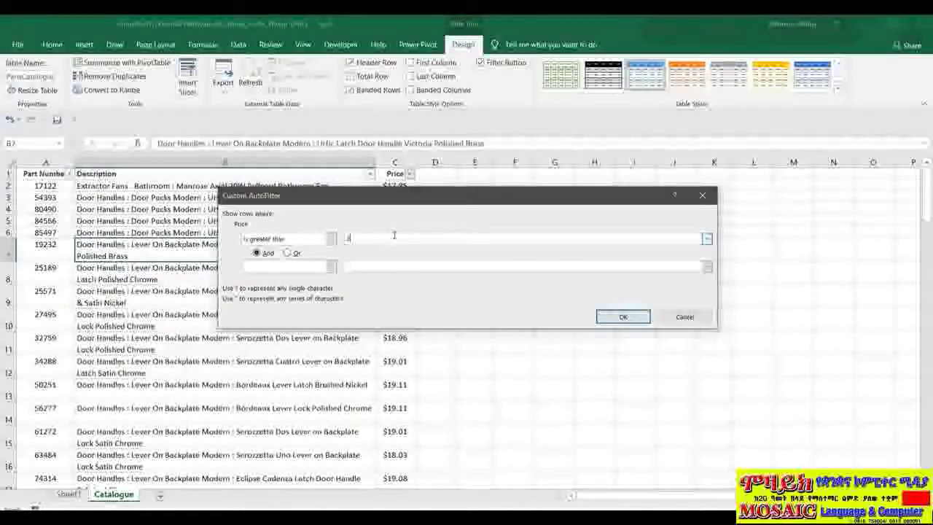
pyautogui.write('000')
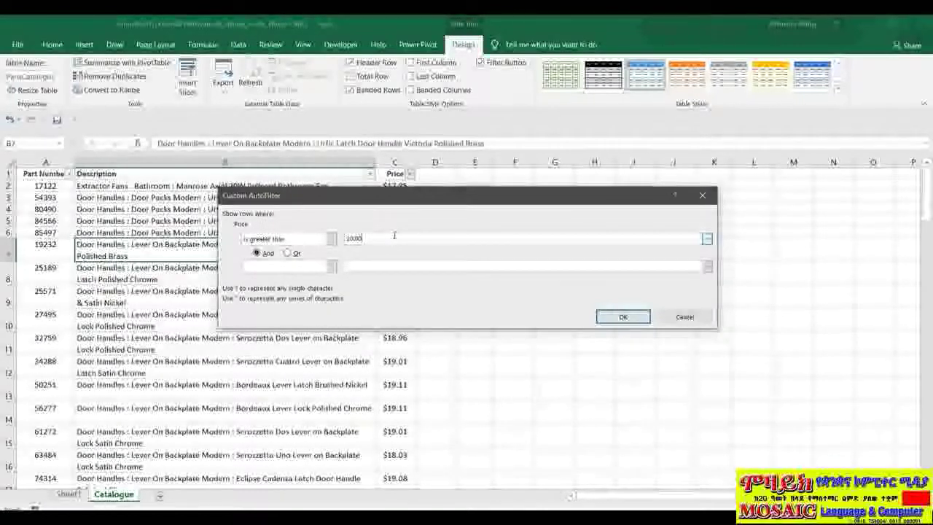
pyautogui.click(623, 317)
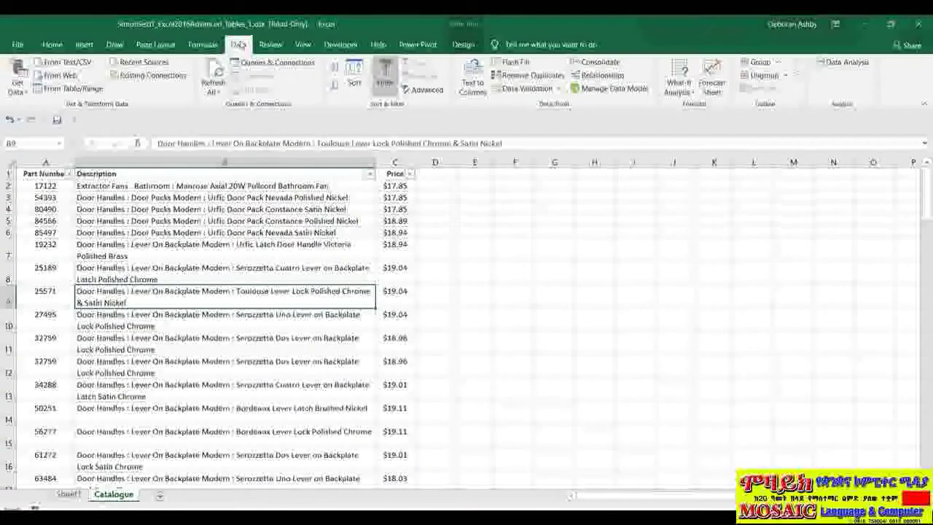
# Step: Remove duplicate rows from the catalogue table, comparing only the Part Number column
pyautogui.click(548, 77)
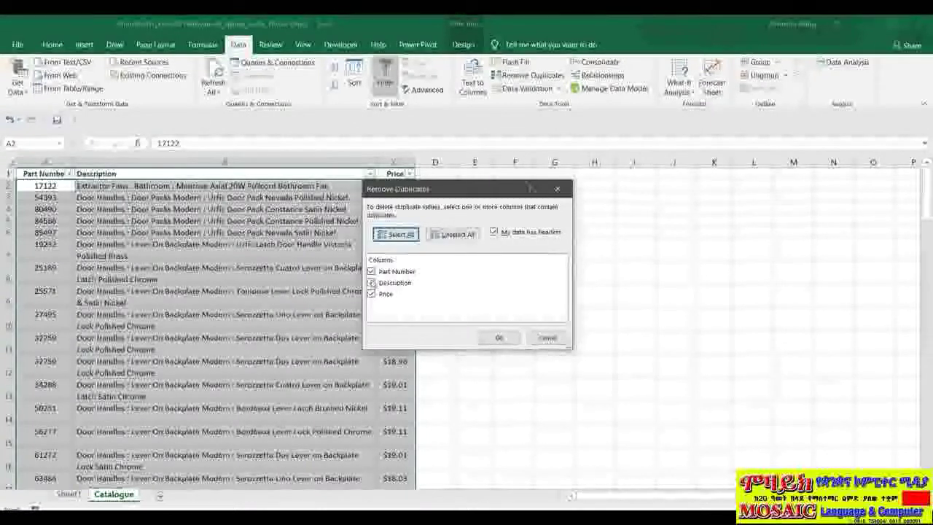
pyautogui.click(371, 282)
pyautogui.click(371, 294)
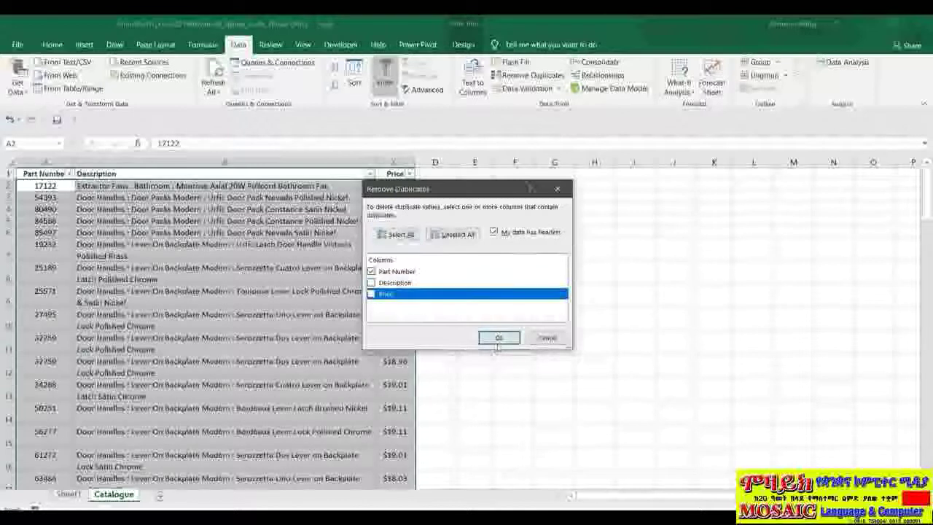
pyautogui.click(499, 337)
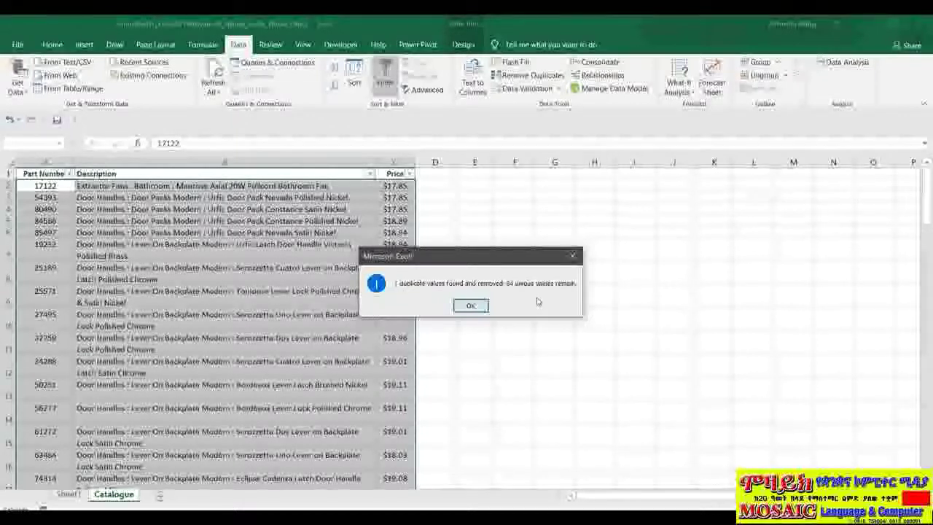
pyautogui.click(471, 306)
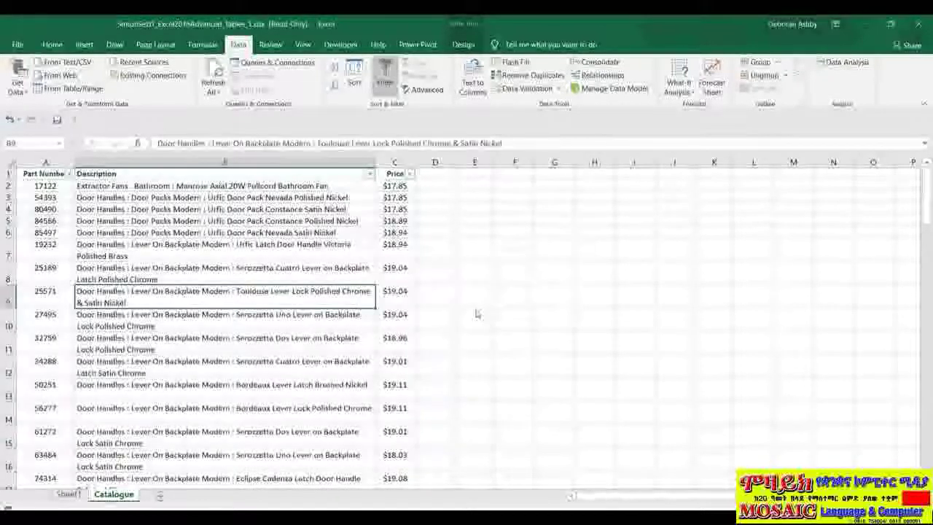
# Step: Bring up the table design options for the catalogue table
pyautogui.click(465, 46)
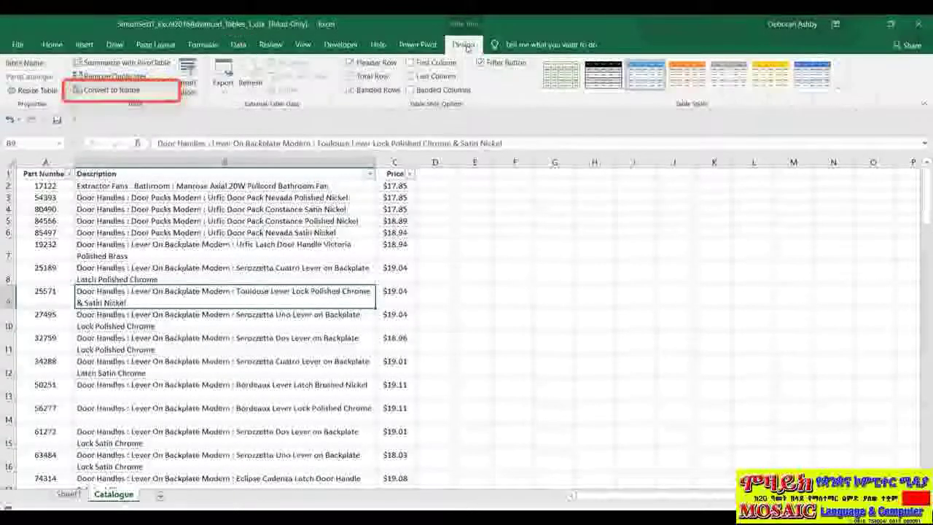